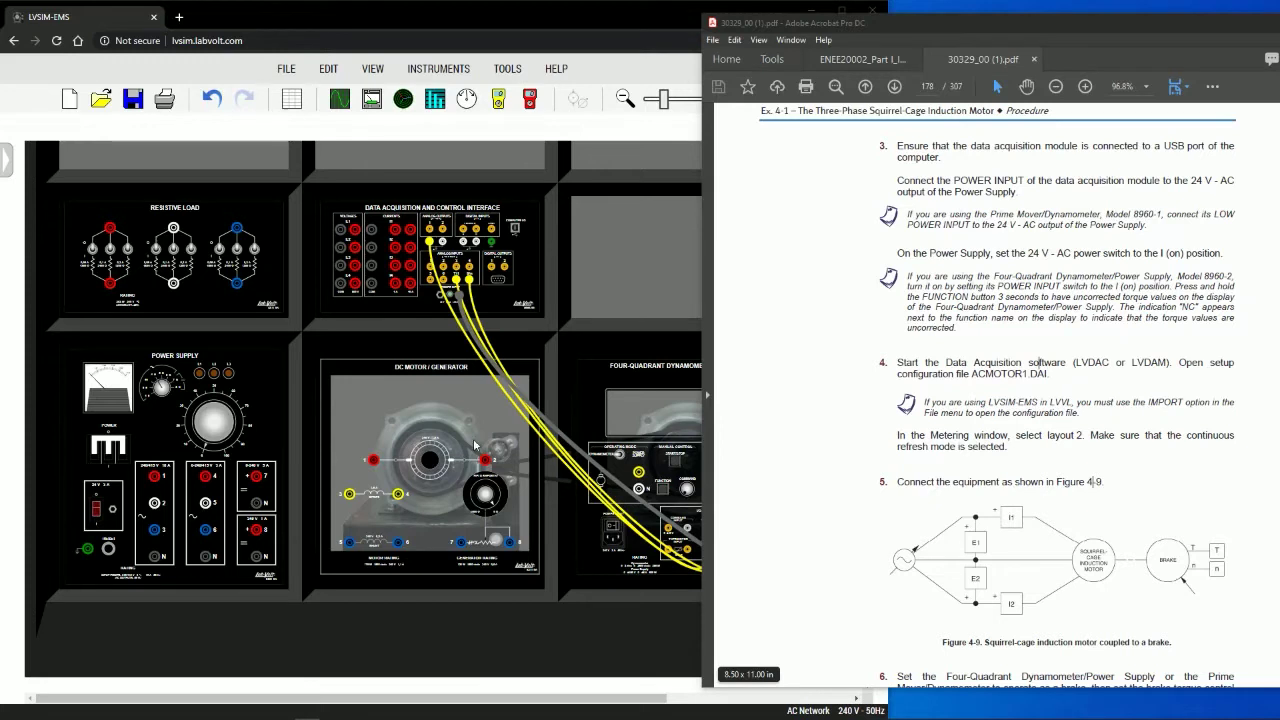
# Step: Delete the DC Motor/Generator module from its bench slot and show the equipment module library
pyautogui.rightClick(424, 419)
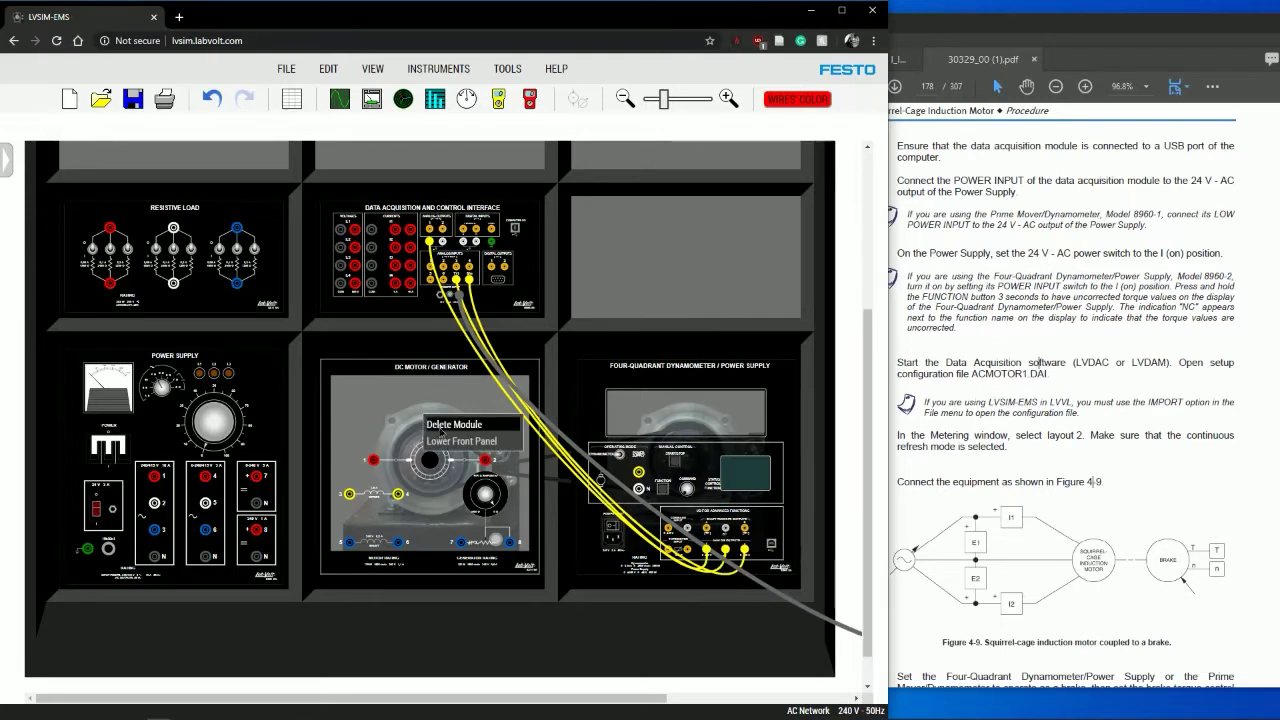
pyautogui.click(441, 428)
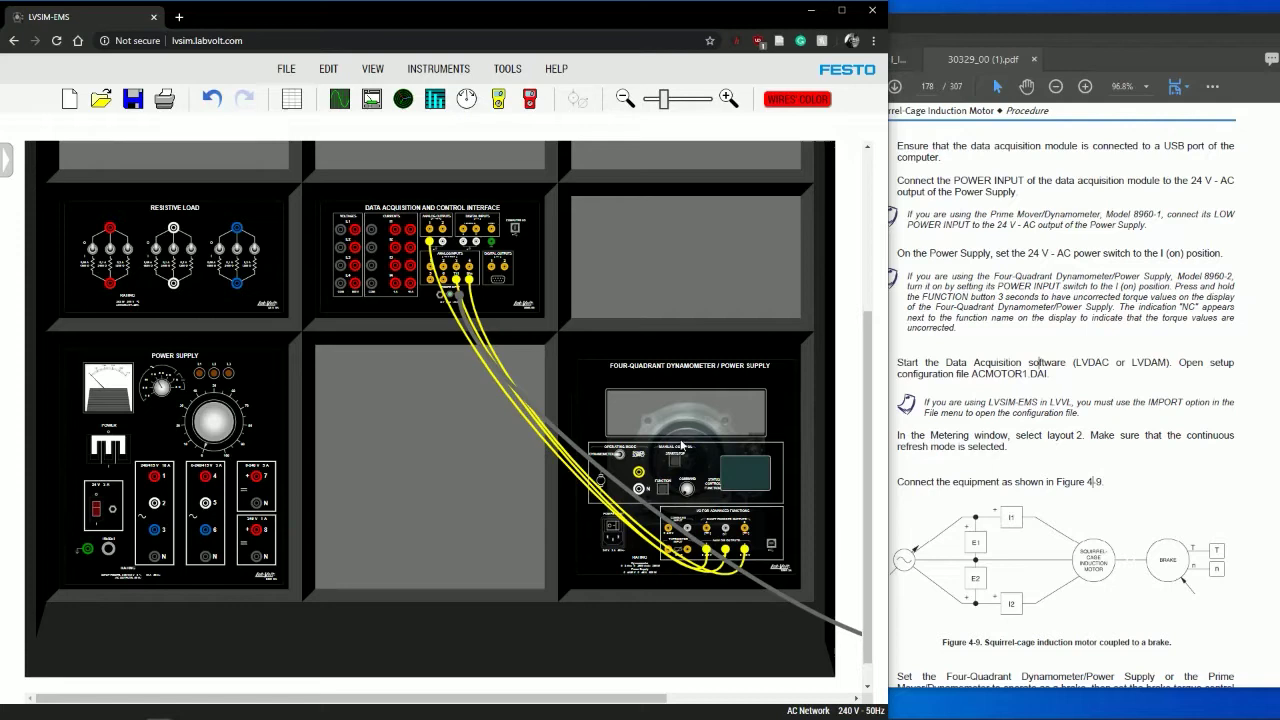
pyautogui.click(9, 162)
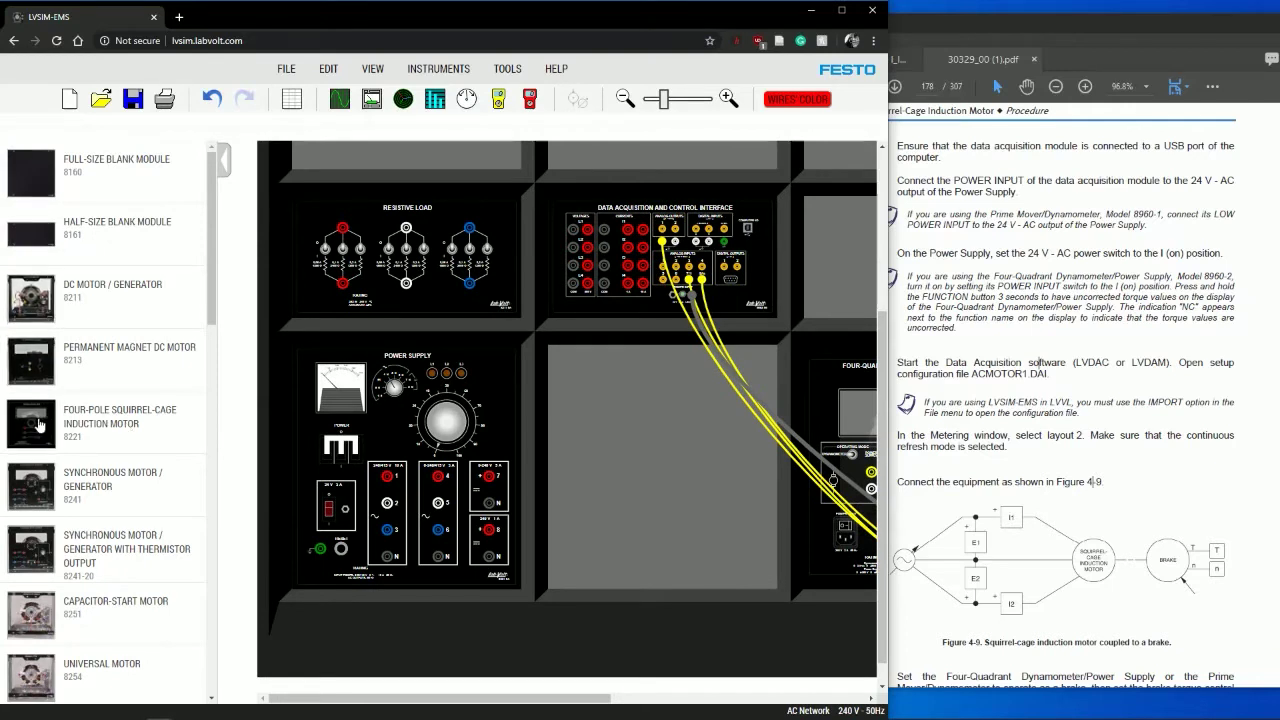
# Step: Place the Four-Pole Squirrel-Cage Induction Motor in the empty bay and expose both machines behind their panels
pyautogui.moveTo(38, 424); pyautogui.dragTo(630, 430)
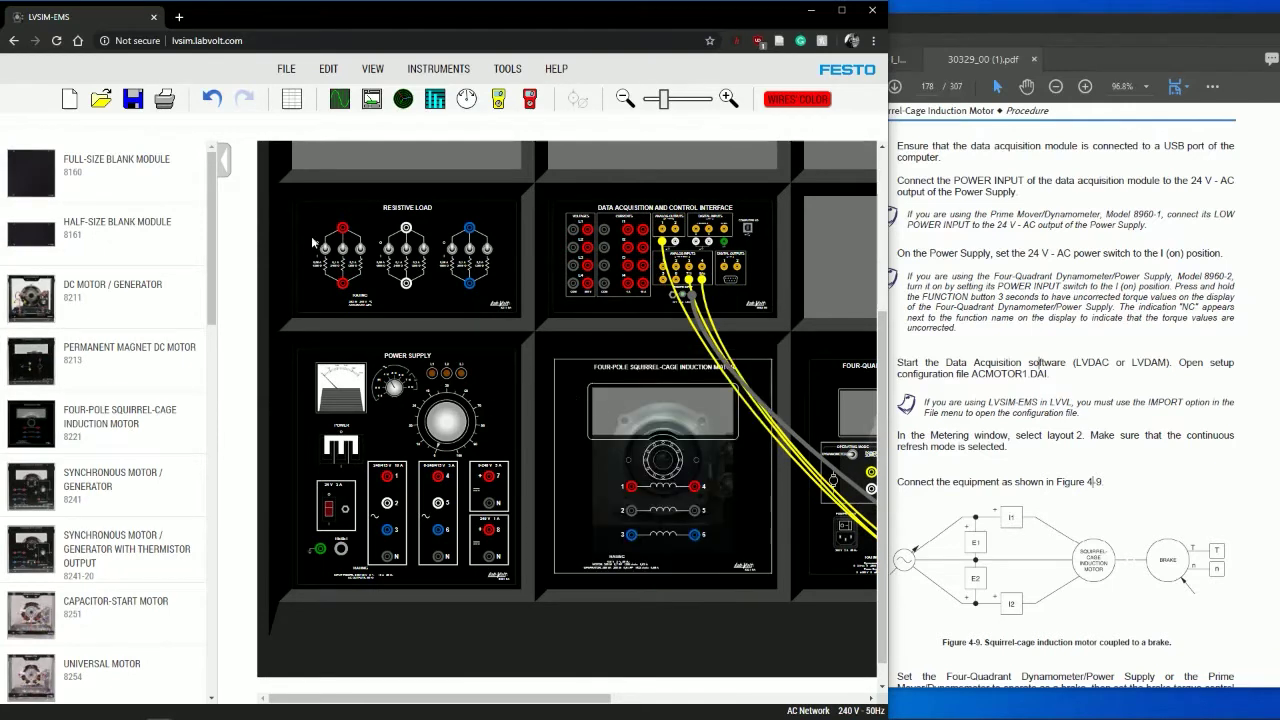
pyautogui.click(228, 170)
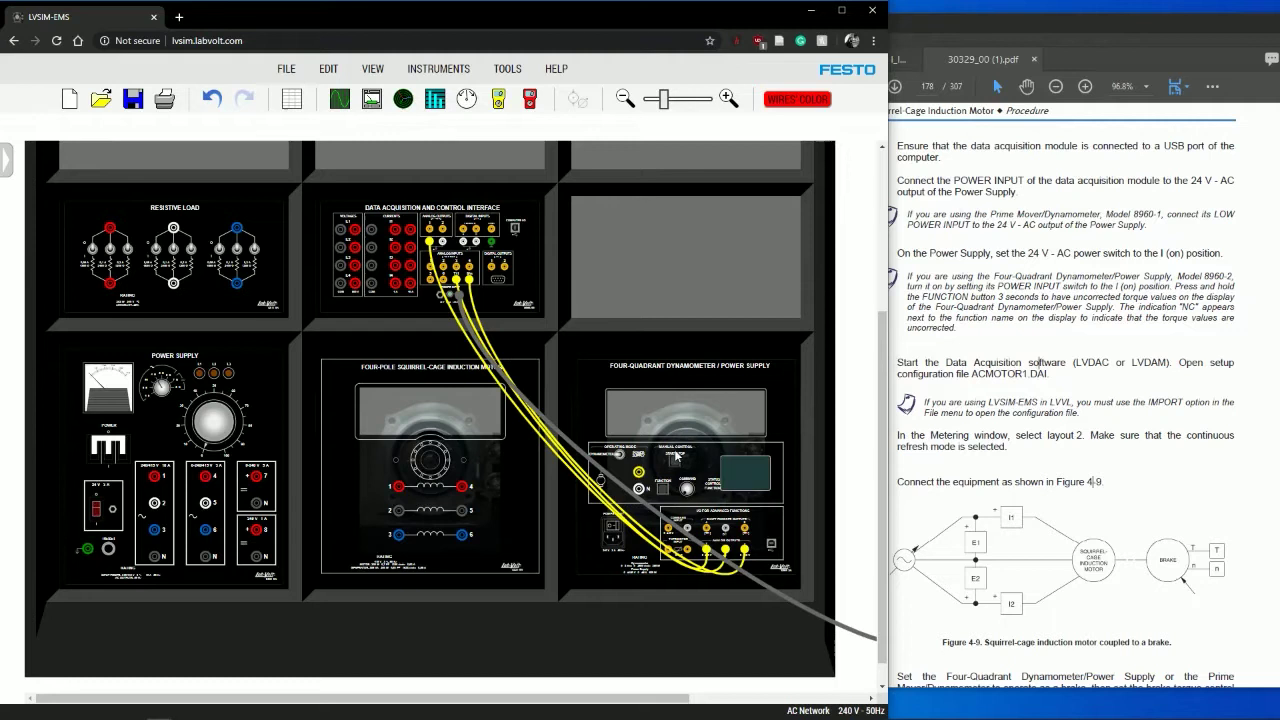
pyautogui.rightClick(395, 408)
pyautogui.click(432, 432)
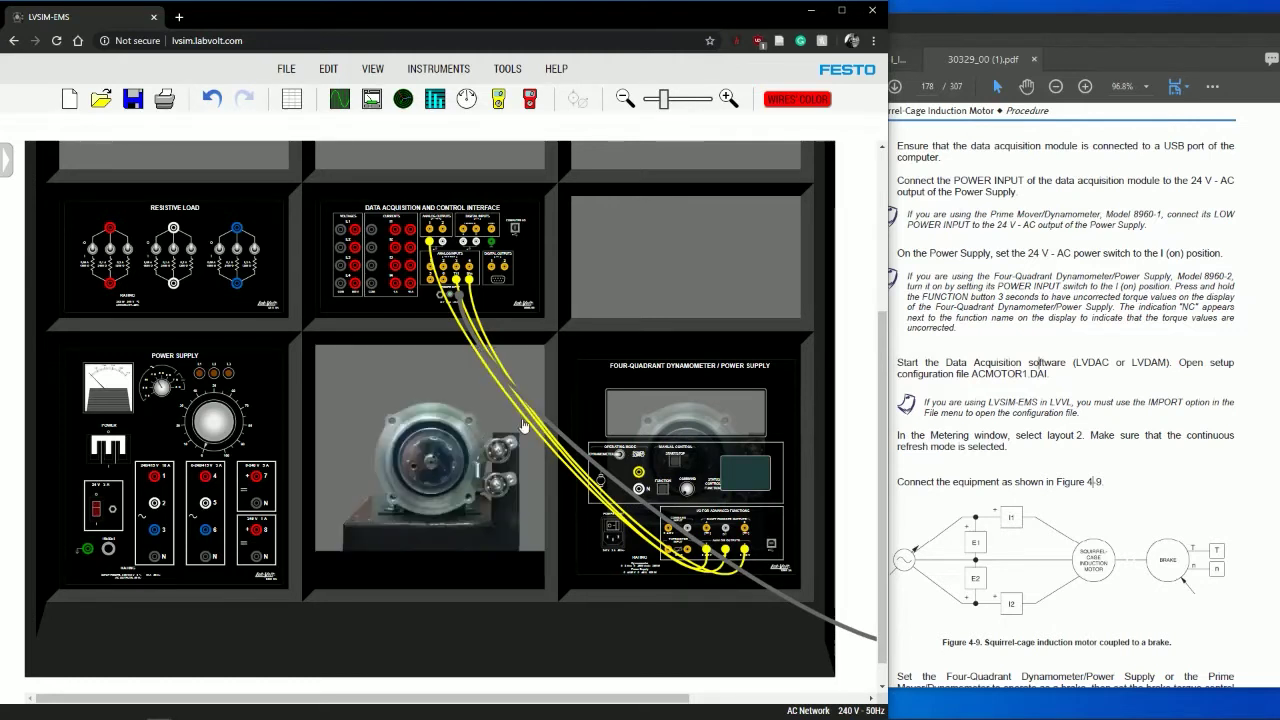
pyautogui.rightClick(700, 390)
pyautogui.click(721, 415)
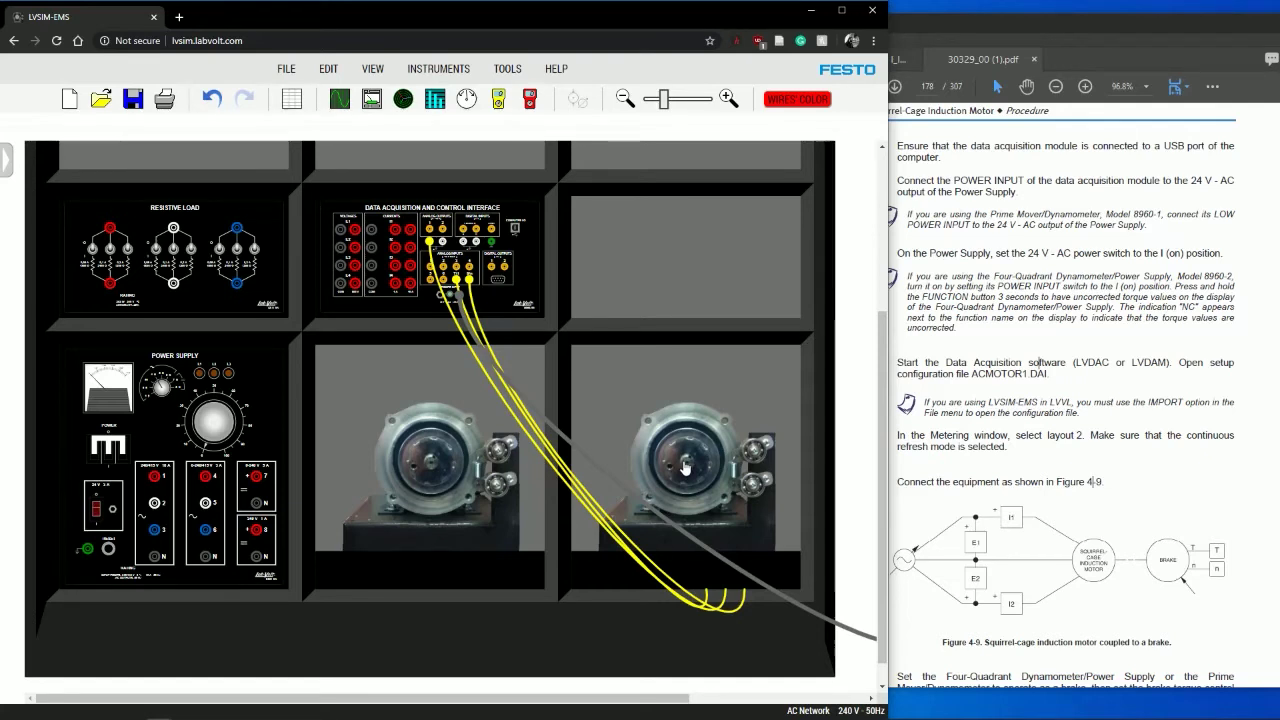
# Step: Belt-couple the dynamometer to the induction motor shaft and restore both front panels
pyautogui.moveTo(636, 470); pyautogui.dragTo(433, 467)
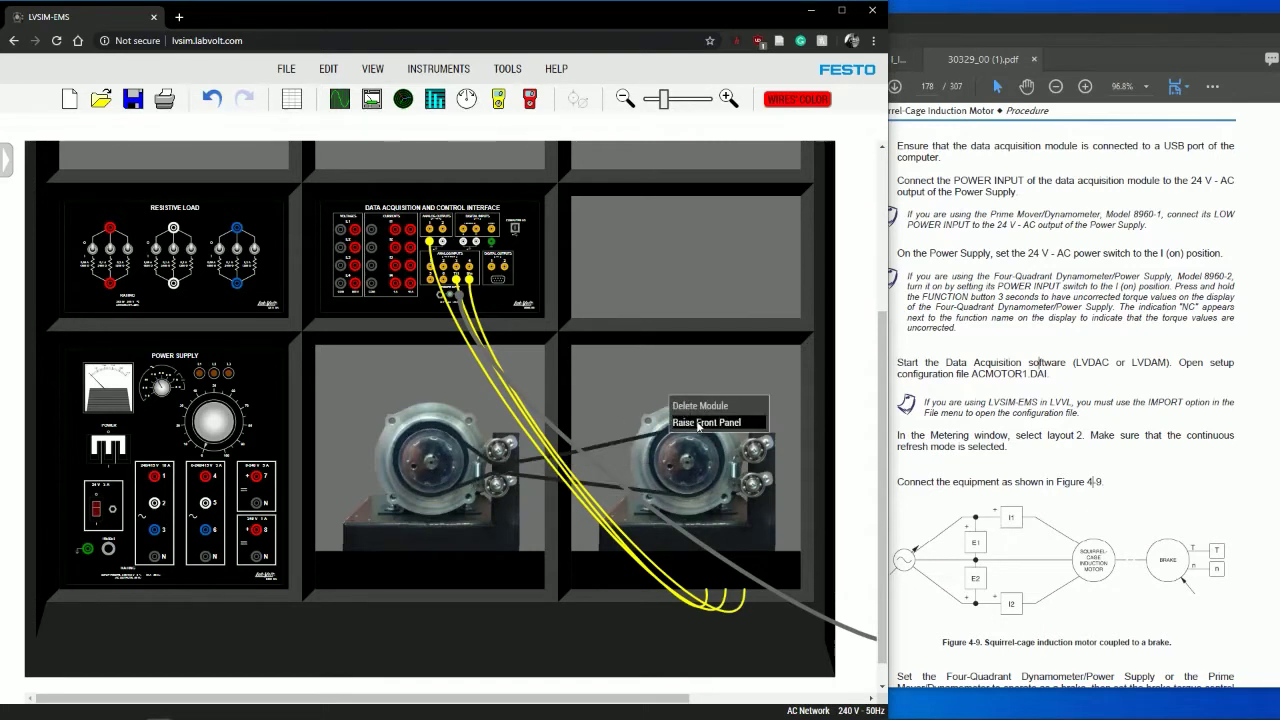
pyautogui.click(669, 399)
pyautogui.rightClick(432, 365)
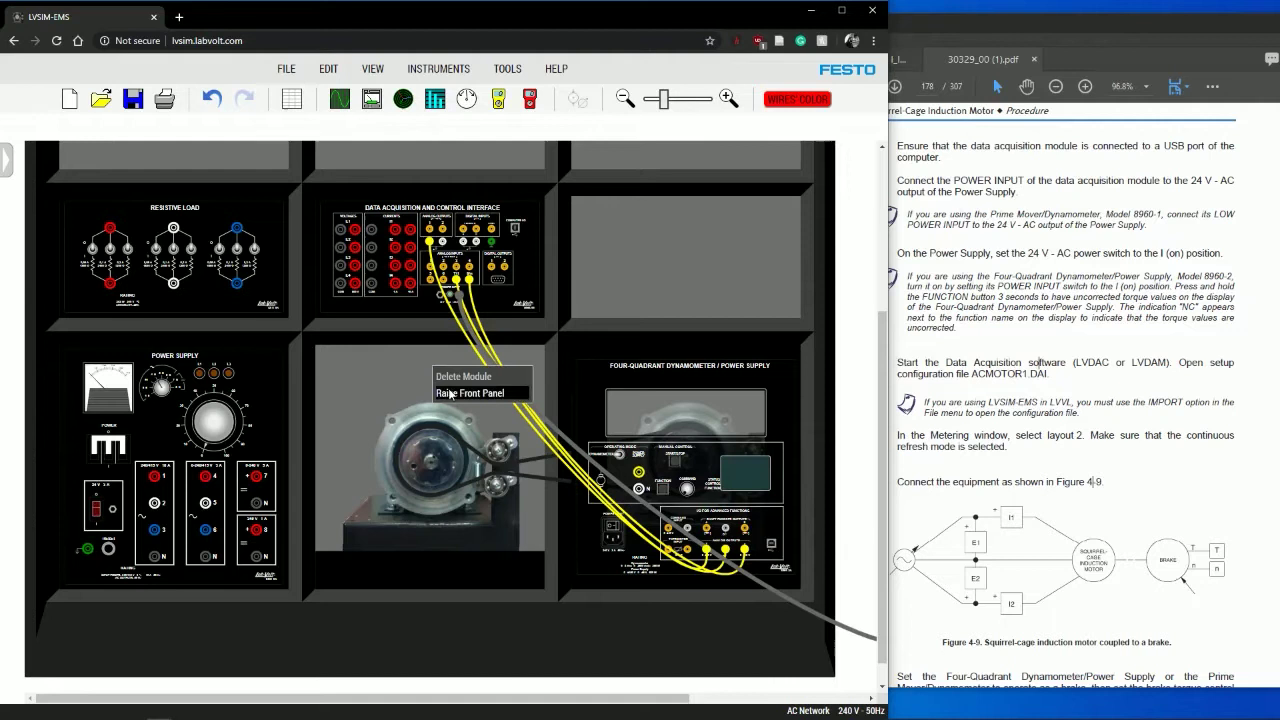
pyautogui.click(448, 390)
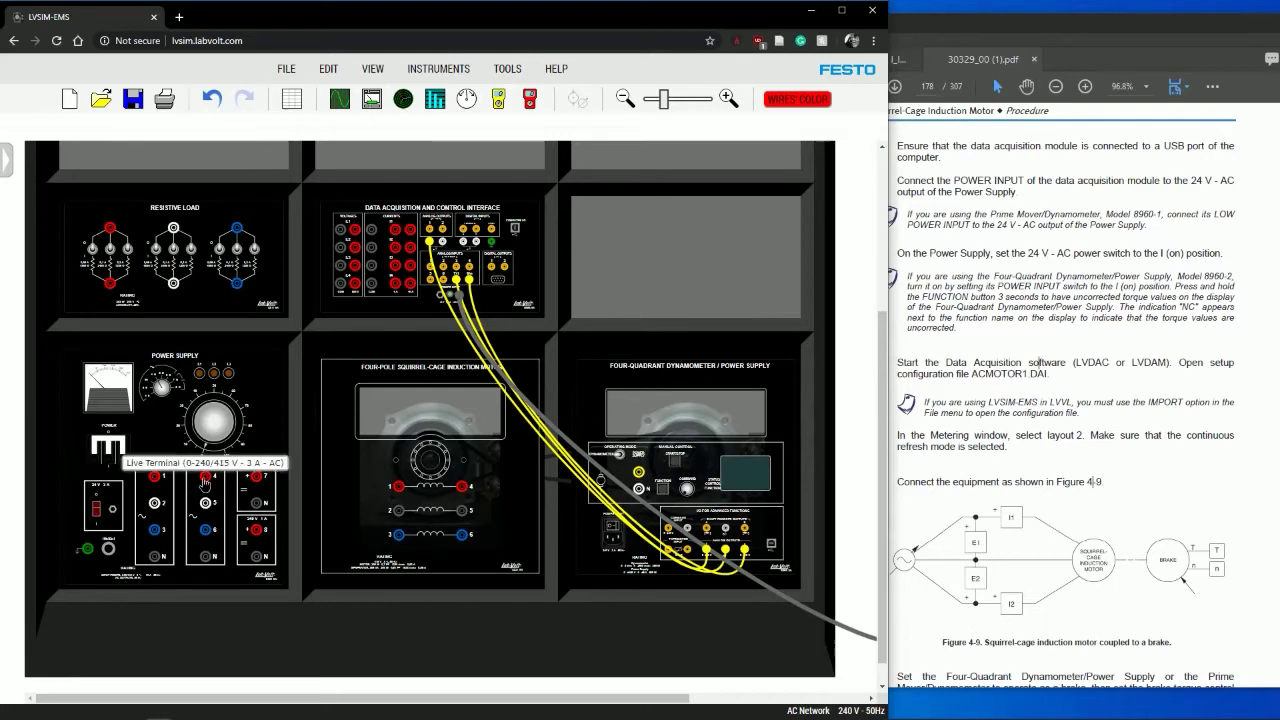
# Step: Run red leads from power-supply terminal 4 through the DAQ current input to motor terminal 1
pyautogui.moveTo(205, 482); pyautogui.dragTo(356, 233)
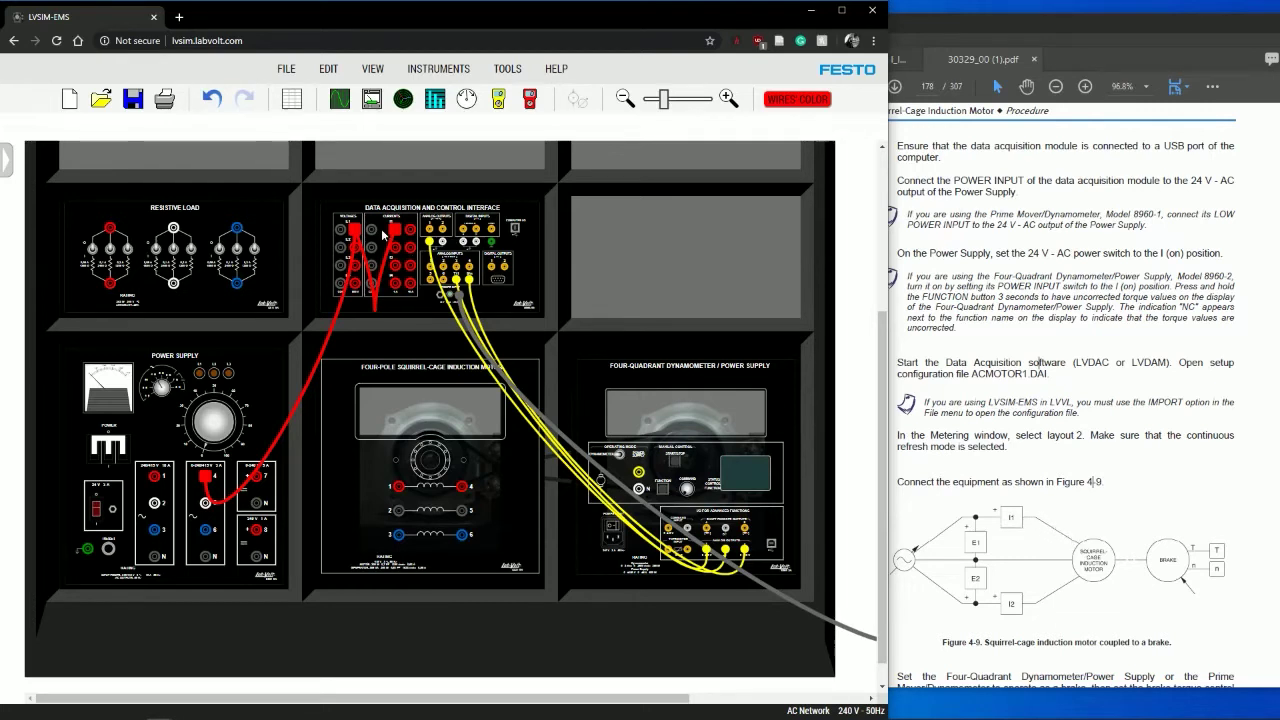
pyautogui.moveTo(372, 230); pyautogui.dragTo(398, 508)
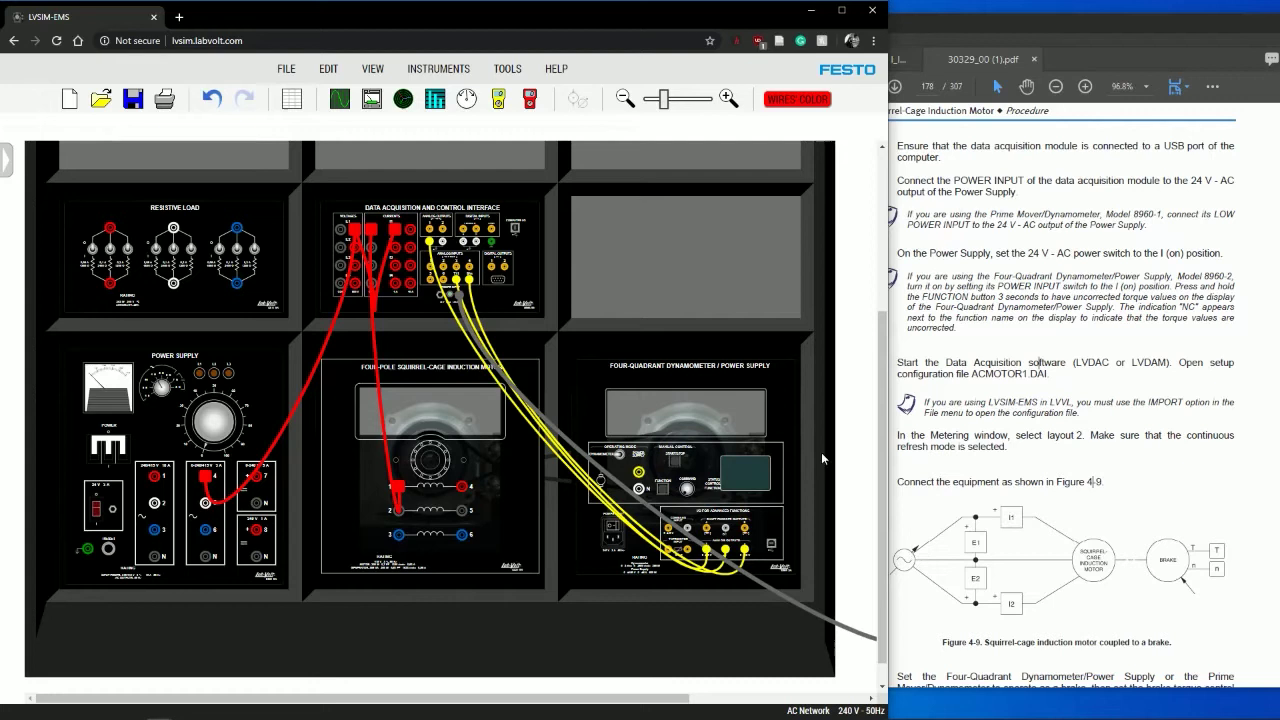
# Step: Using white wires, connect power-supply terminal 5 and voltage input E1 to motor terminal 2
pyautogui.click(785, 104)
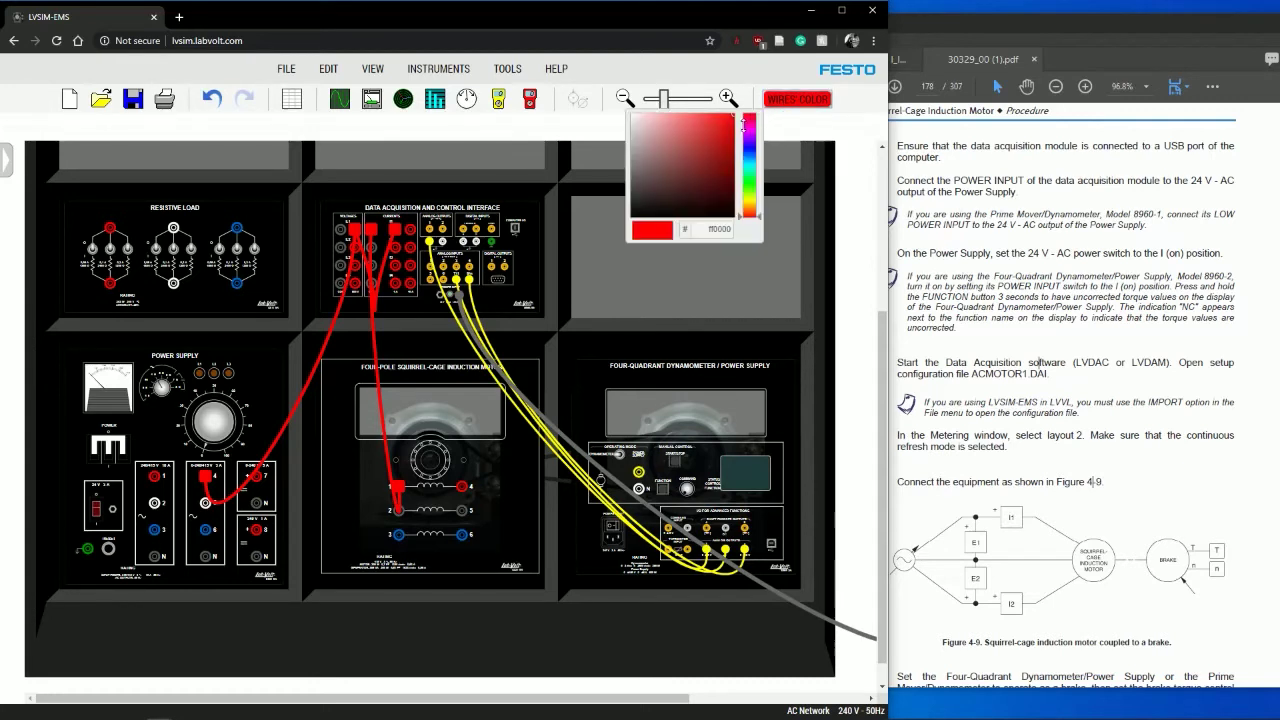
pyautogui.click(632, 115)
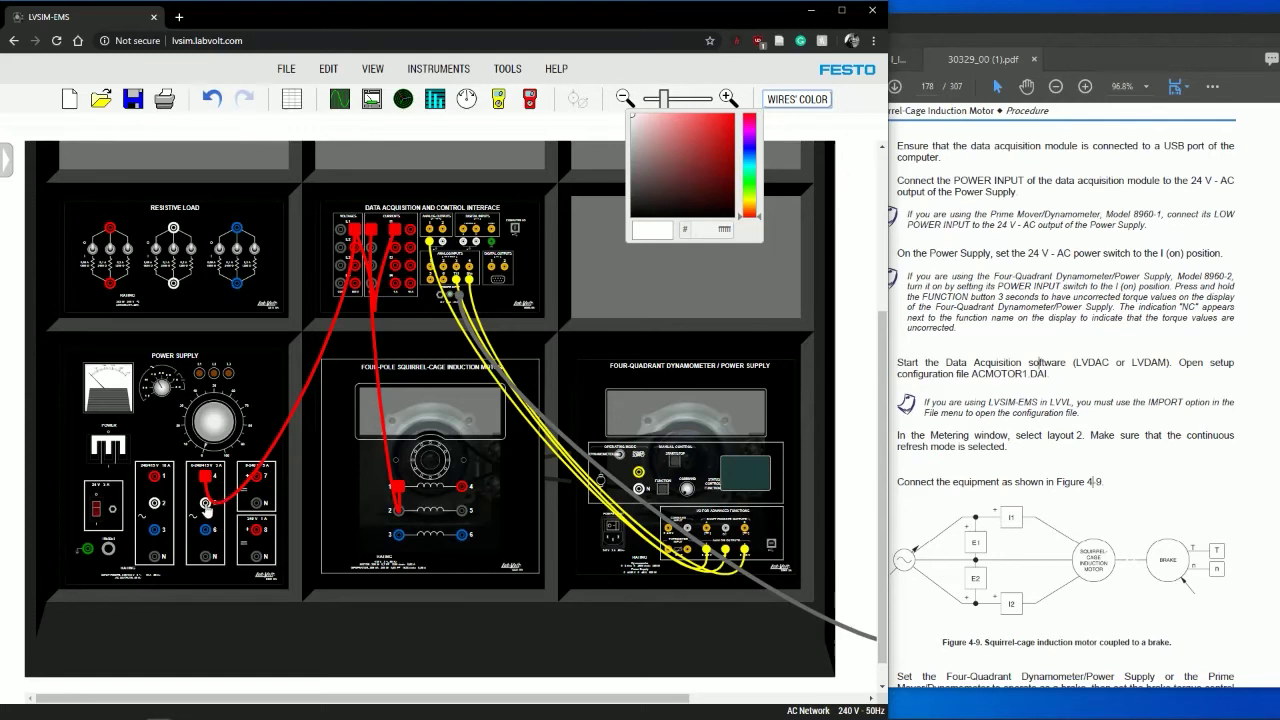
pyautogui.moveTo(206, 508); pyautogui.dragTo(770, 550)
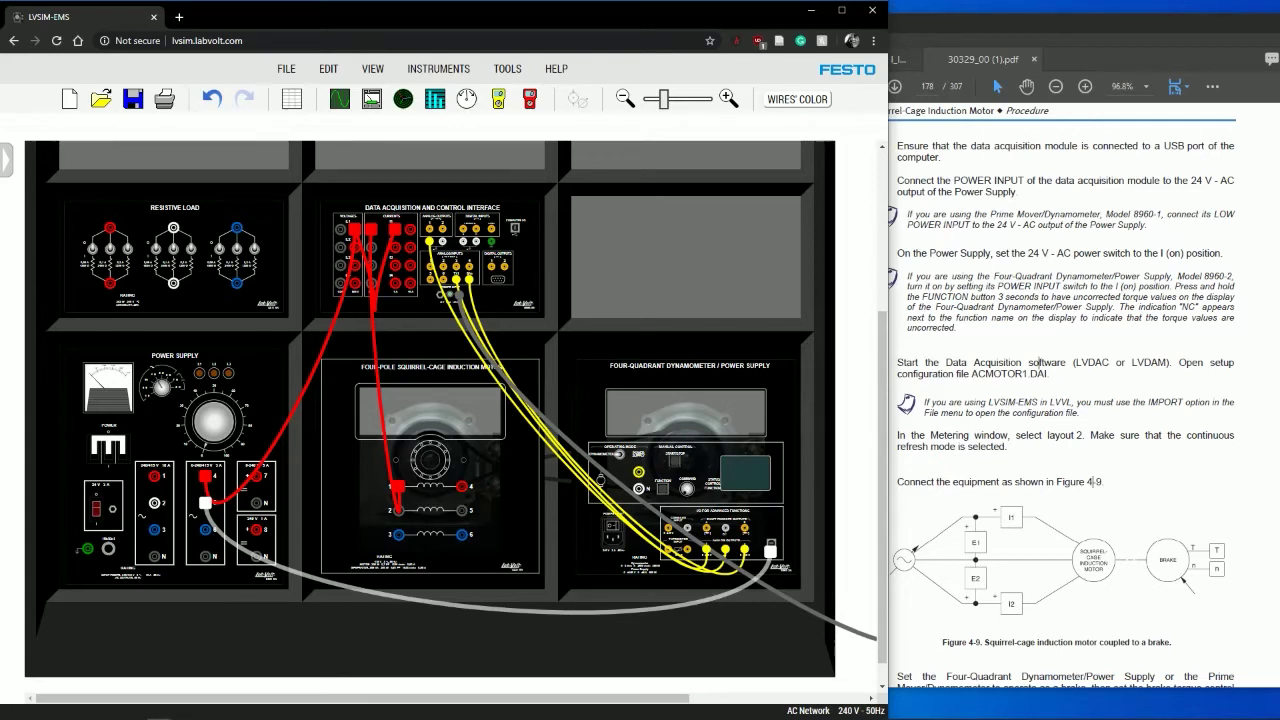
pyautogui.moveTo(770, 549); pyautogui.dragTo(403, 512)
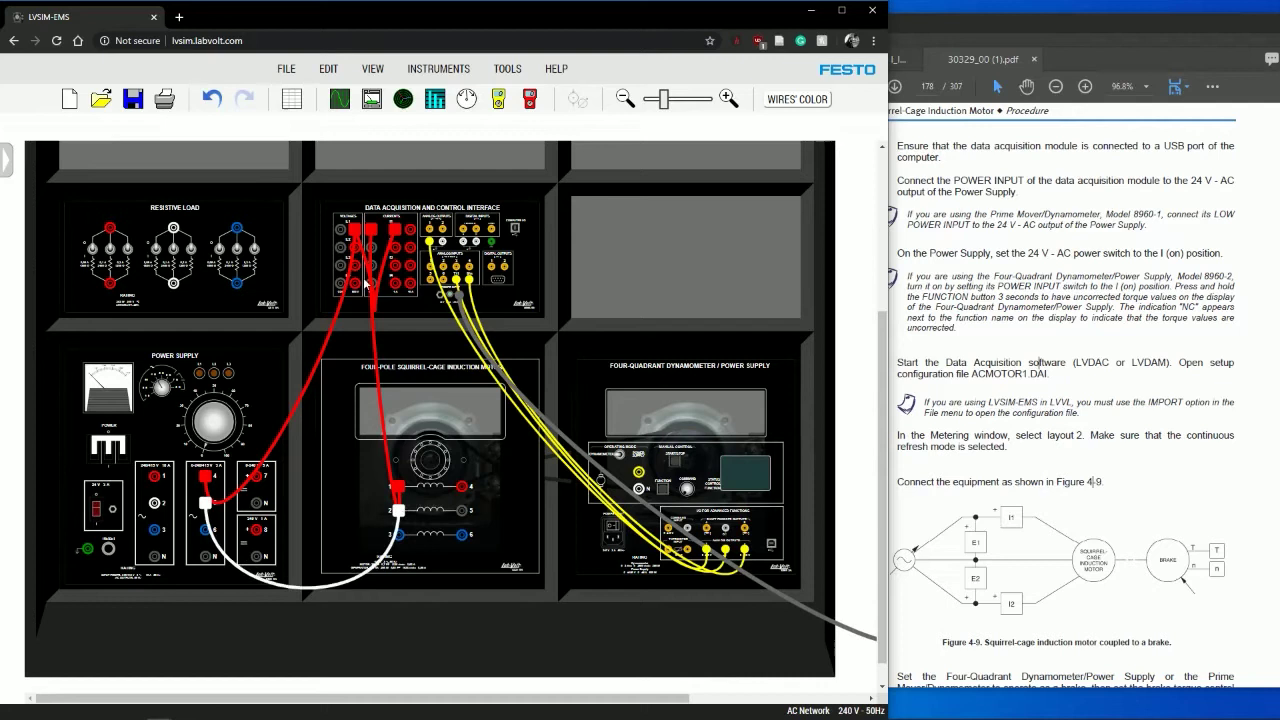
pyautogui.moveTo(341, 236); pyautogui.dragTo(398, 508)
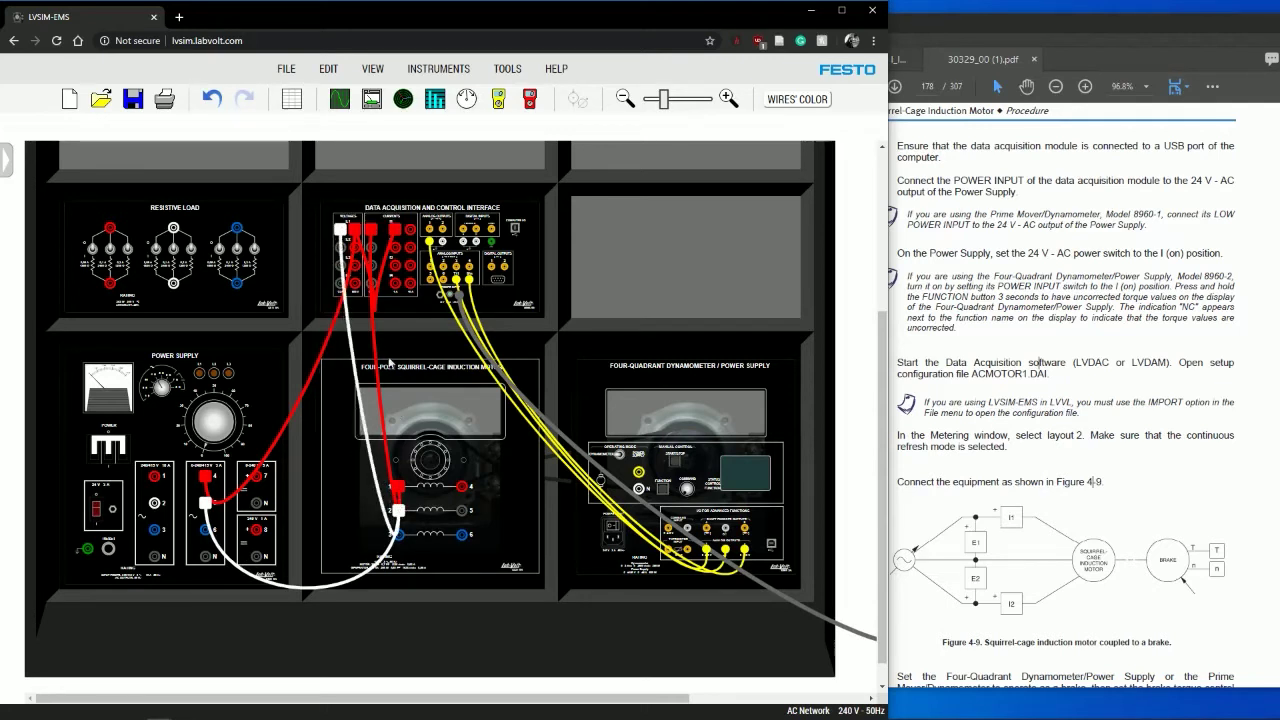
pyautogui.moveTo(340, 236); pyautogui.dragTo(400, 512)
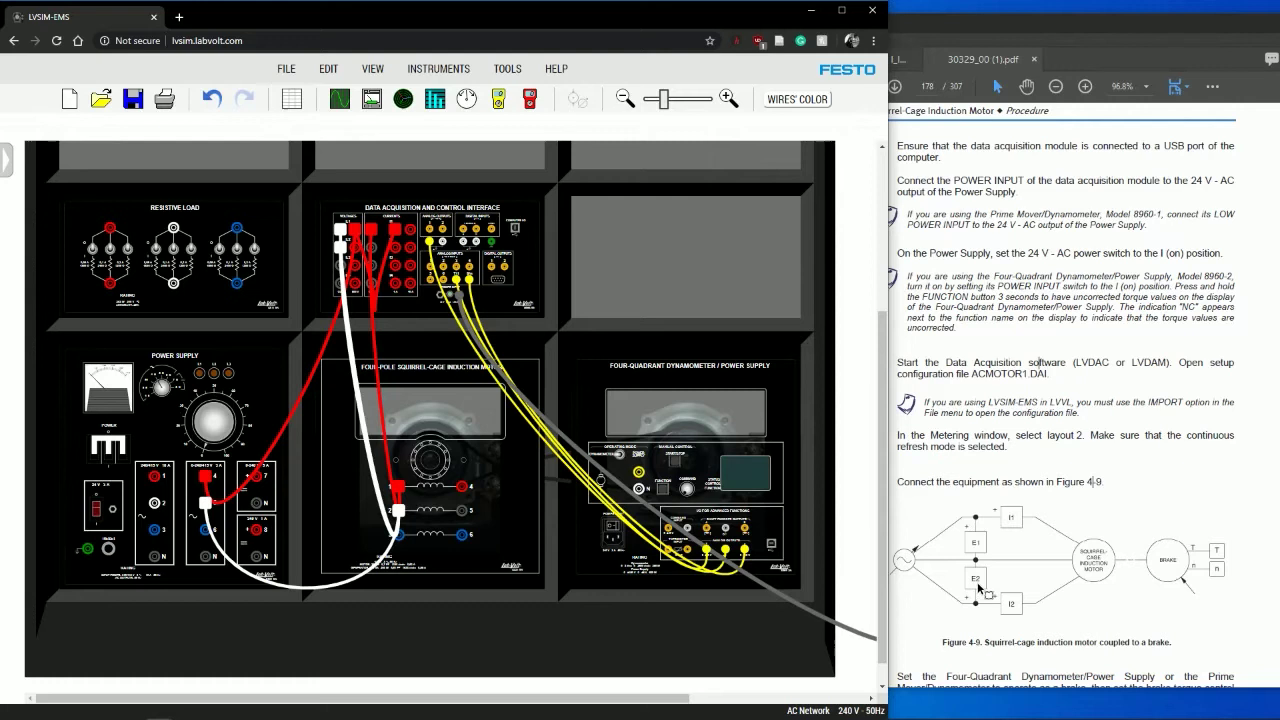
# Step: Using deep blue wires, connect power-supply terminal 6 through the DAQ current input to motor terminal 3
pyautogui.click(797, 100)
pyautogui.click(753, 145)
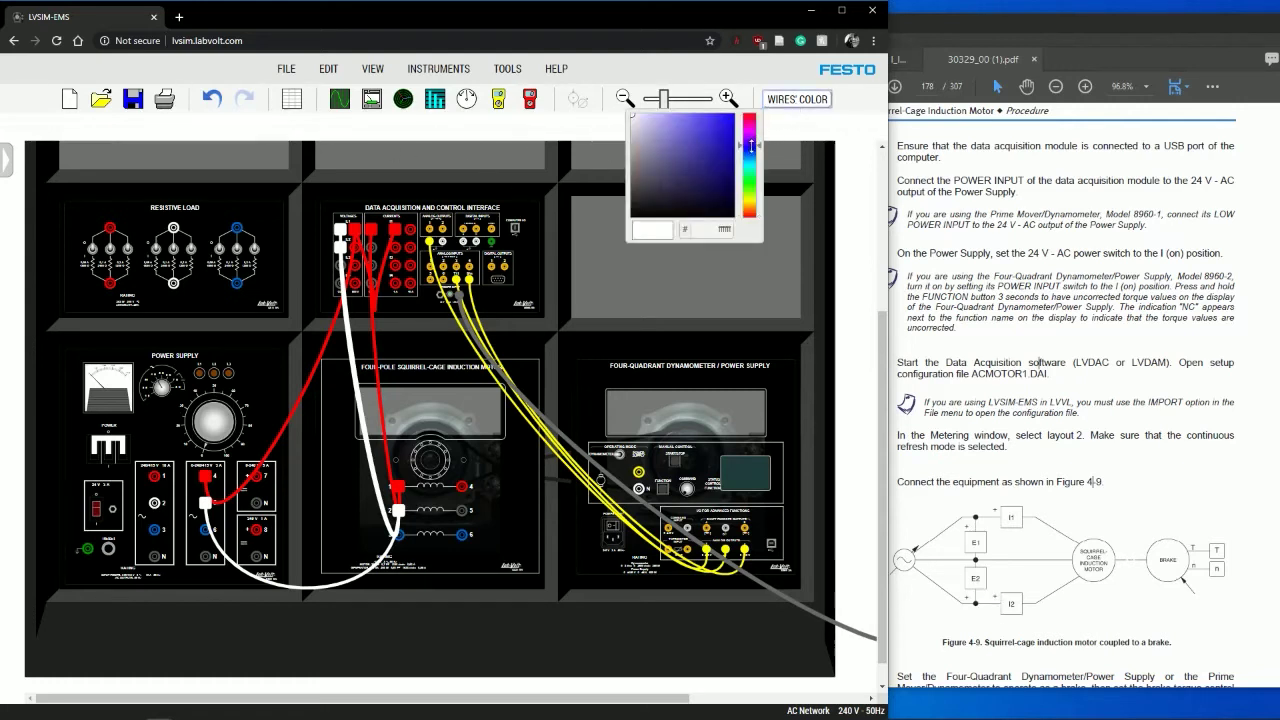
pyautogui.click(730, 116)
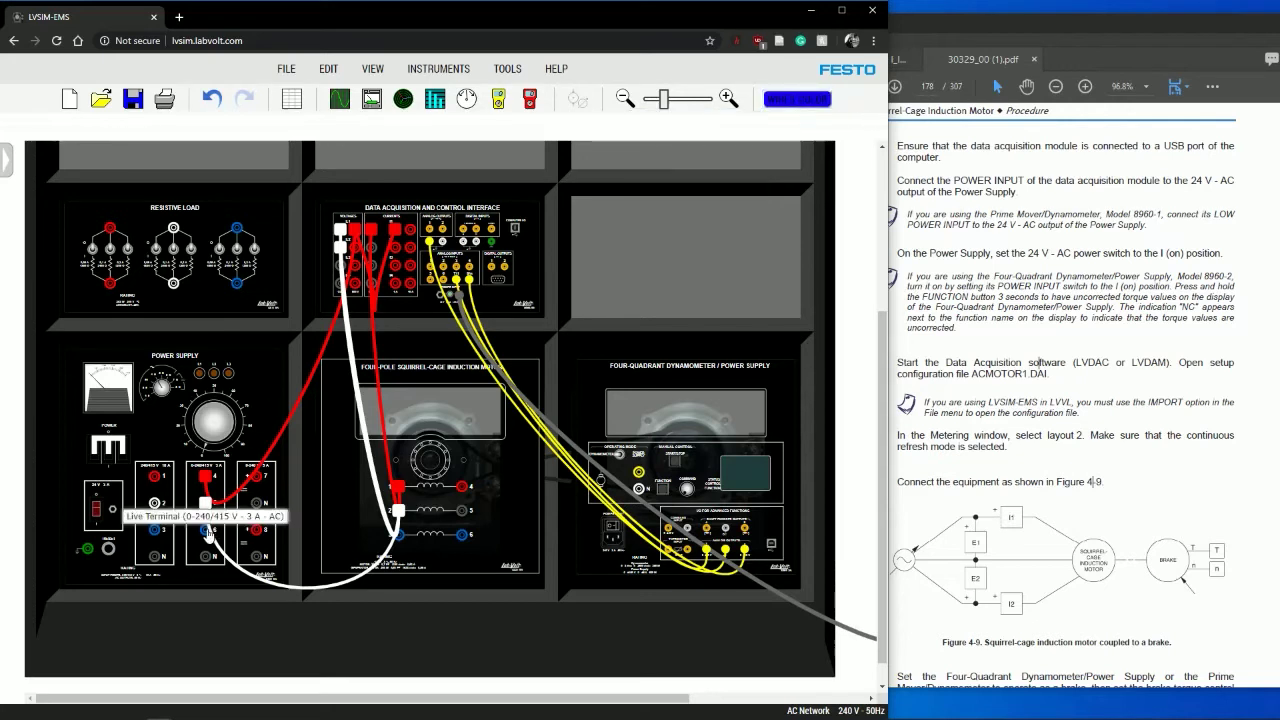
pyautogui.moveTo(207, 528); pyautogui.dragTo(356, 247)
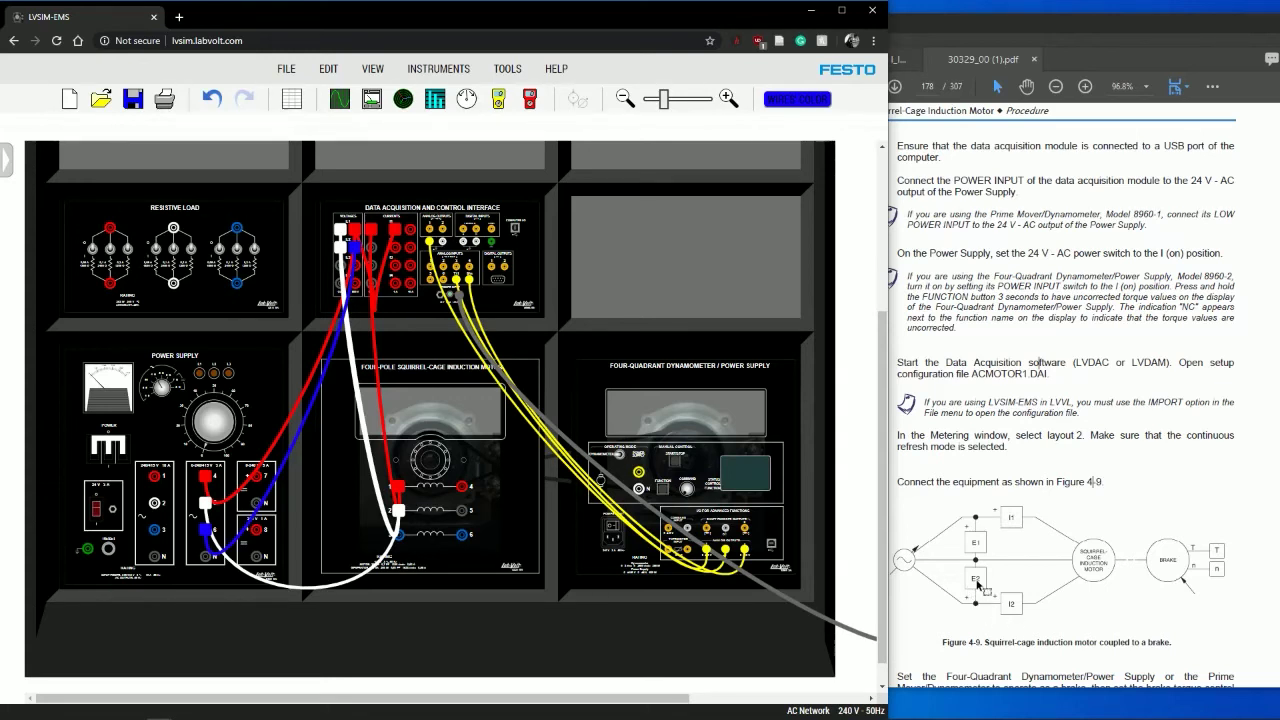
pyautogui.moveTo(396, 249); pyautogui.dragTo(400, 538)
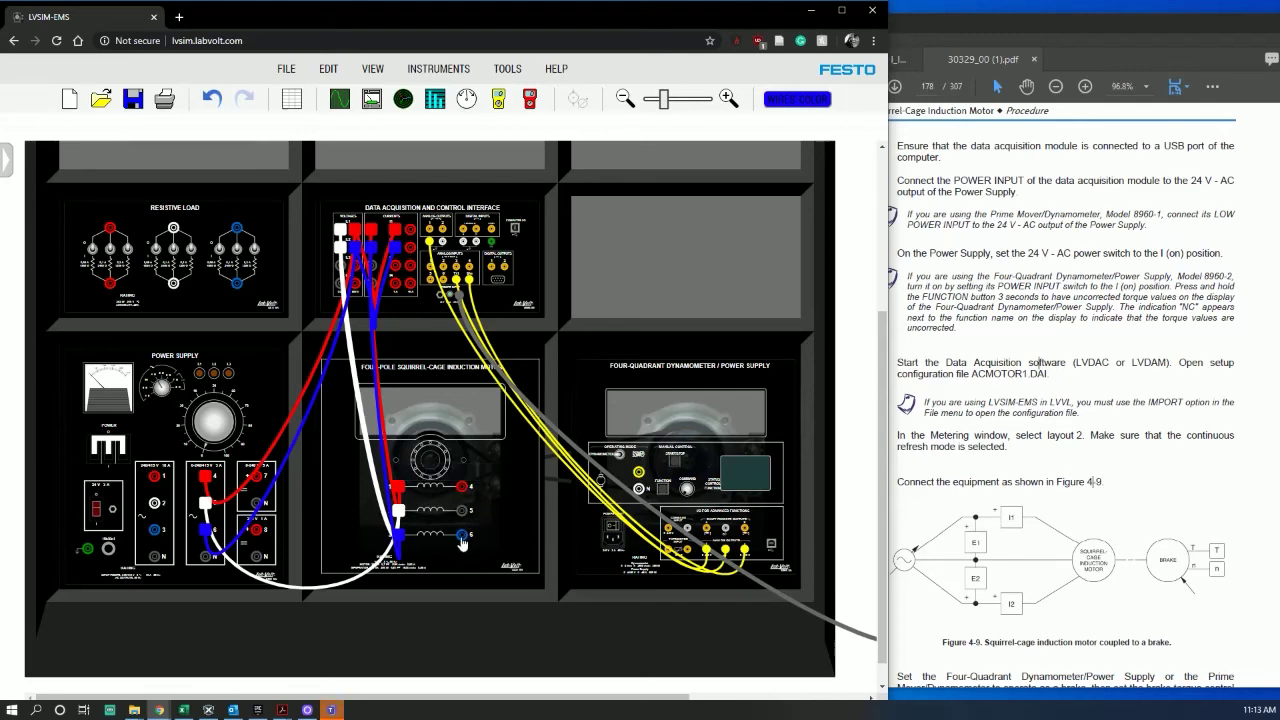
# Step: Add a jumper between motor terminals 5 and 6 and recolour it red
pyautogui.moveTo(462, 540); pyautogui.dragTo(464, 511)
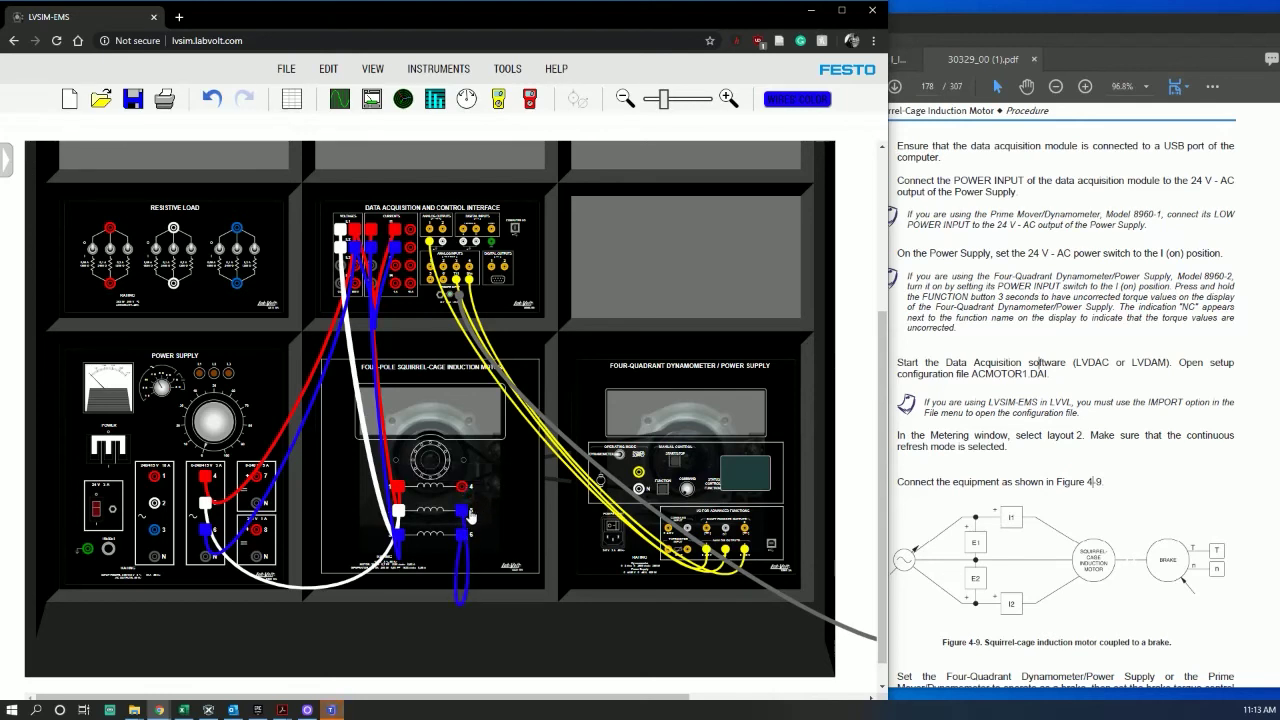
pyautogui.click(798, 101)
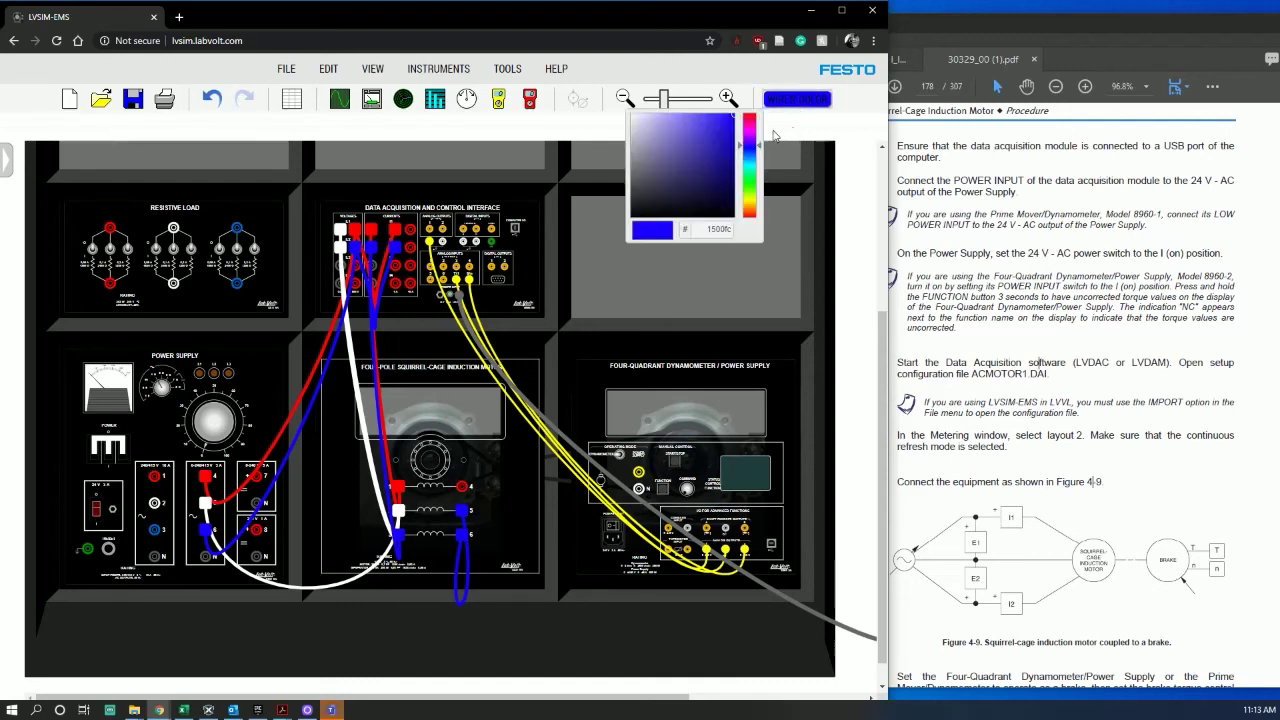
pyautogui.moveTo(757, 172); pyautogui.dragTo(756, 242)
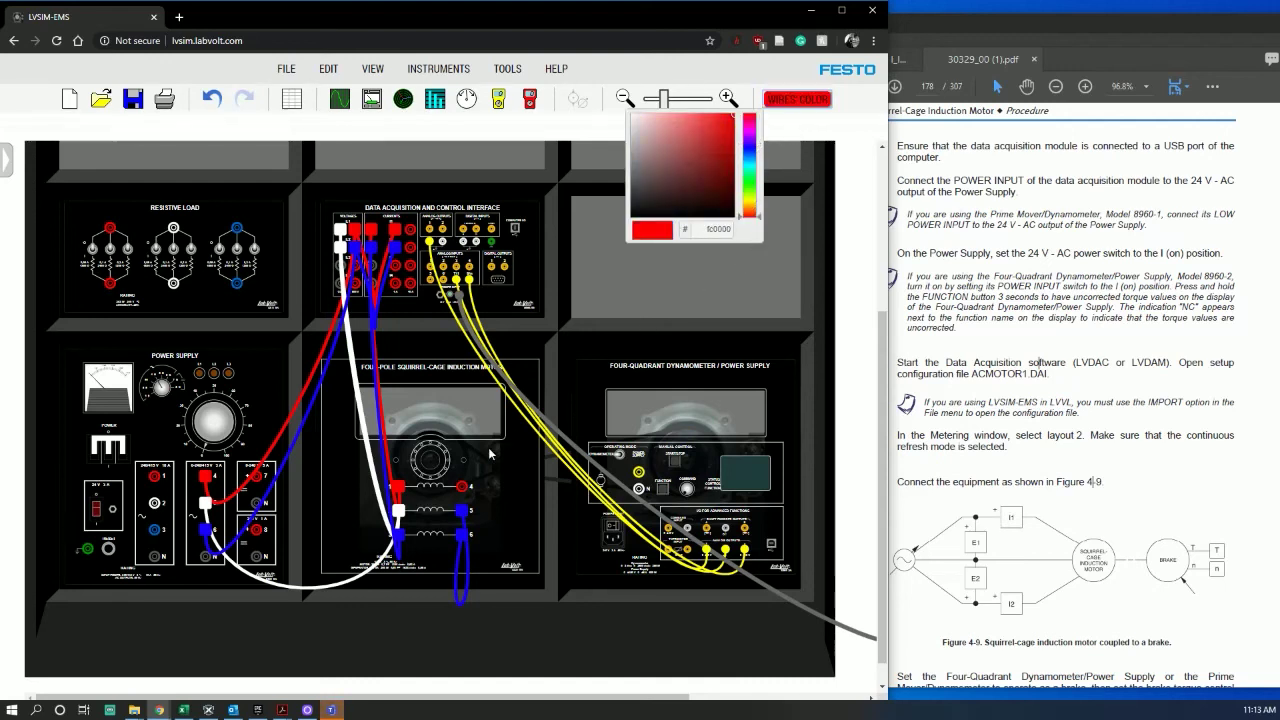
pyautogui.click(465, 511)
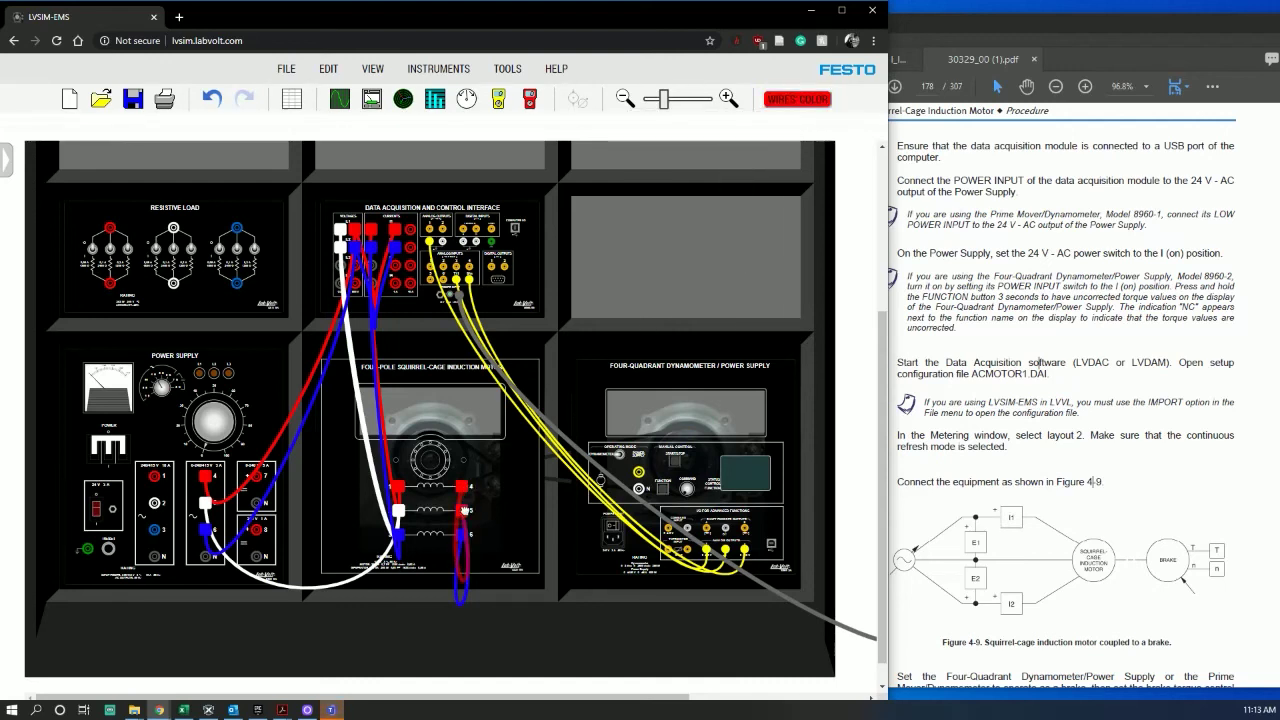